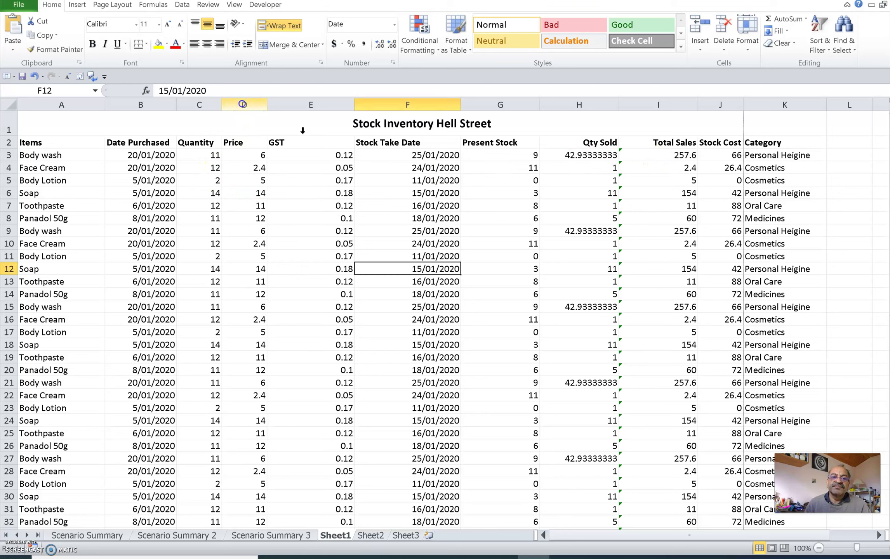
Select the whole Price column by its column D header
left_click(237, 102)
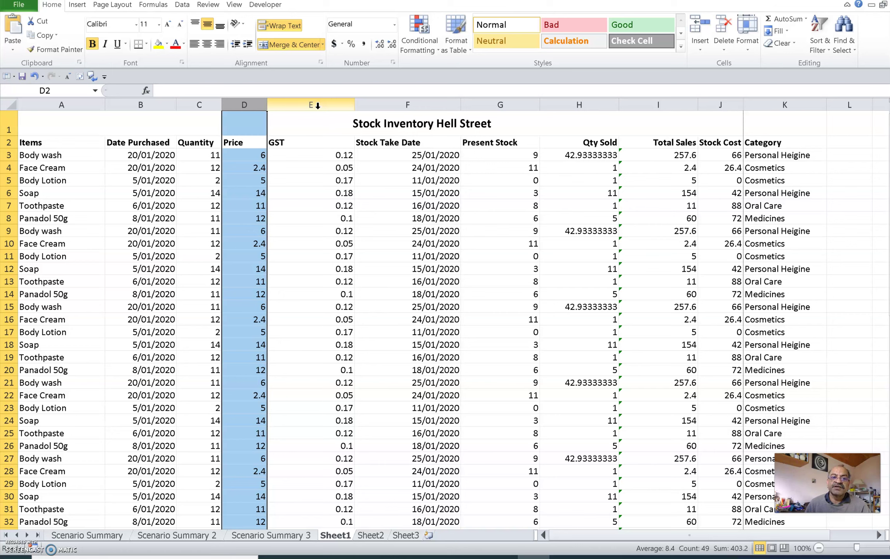
Hide column D (Price), so Quantity sits next to GST
left_click(255, 106)
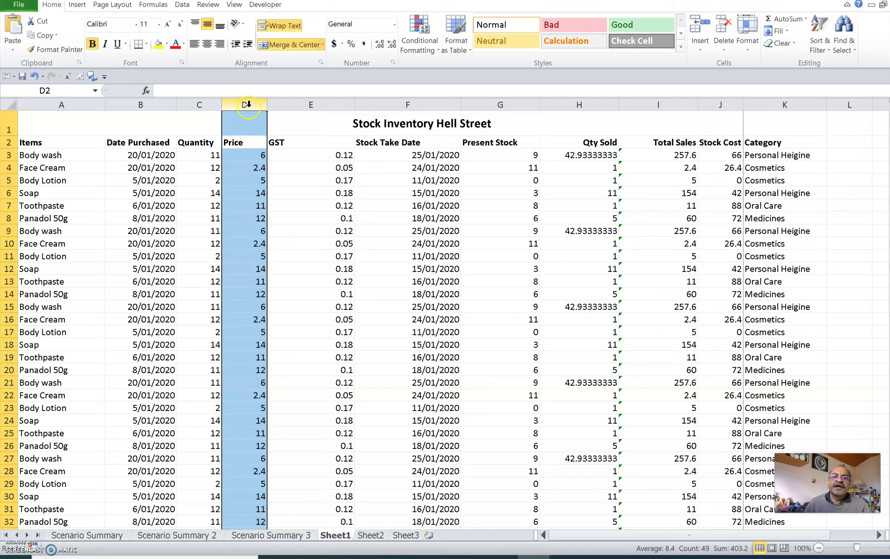
right_click(248, 106)
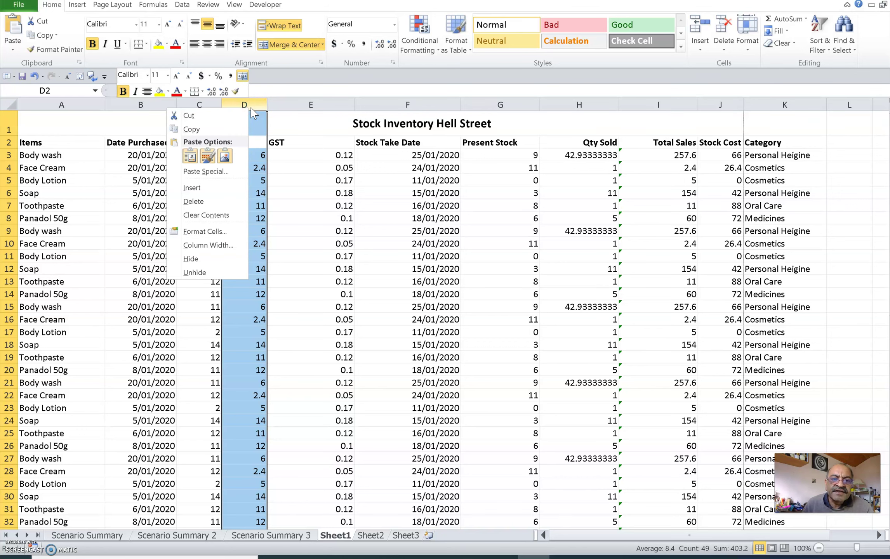
left_click(212, 261)
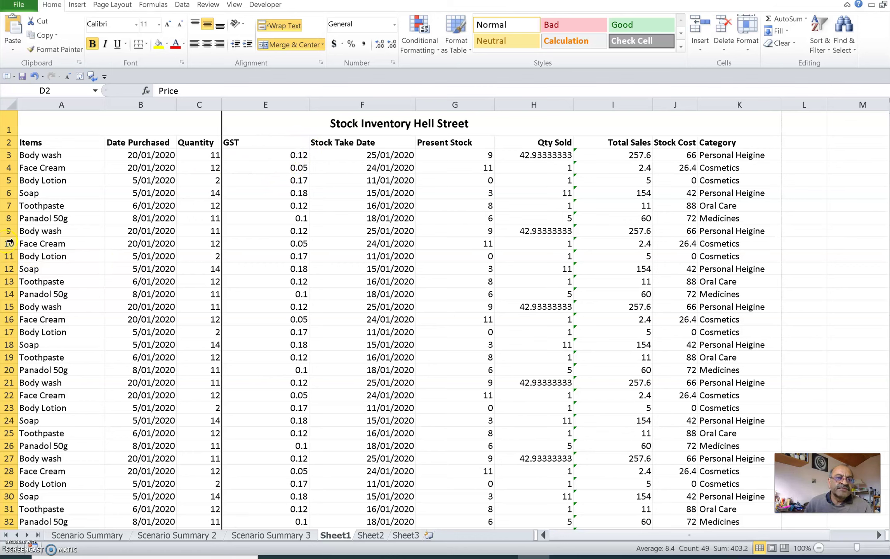
Select row headers 9 through 11 and hide those three rows
left_click(10, 231)
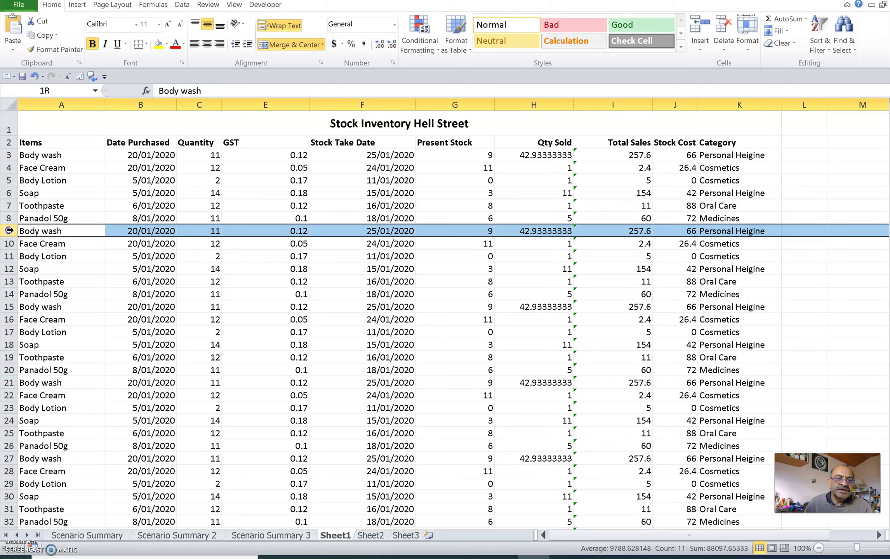
left_click_drag(9, 235, 9, 257)
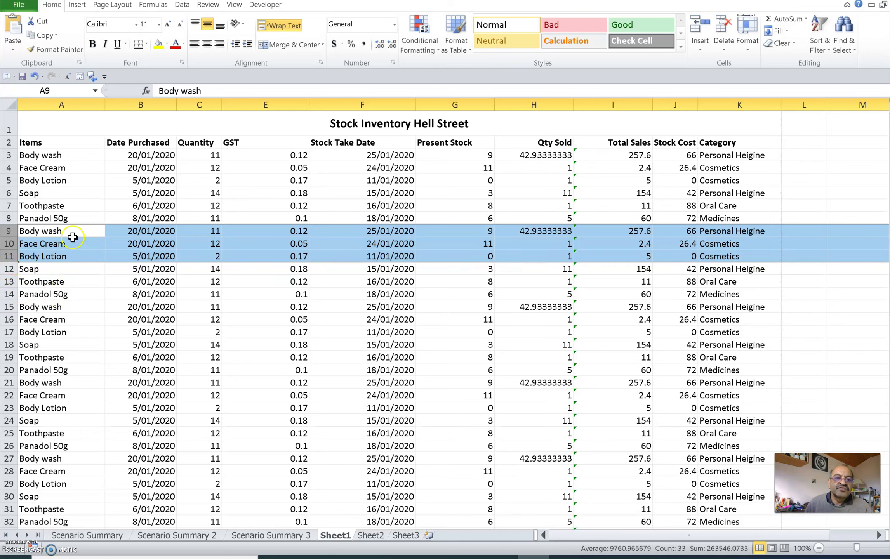
right_click(74, 238)
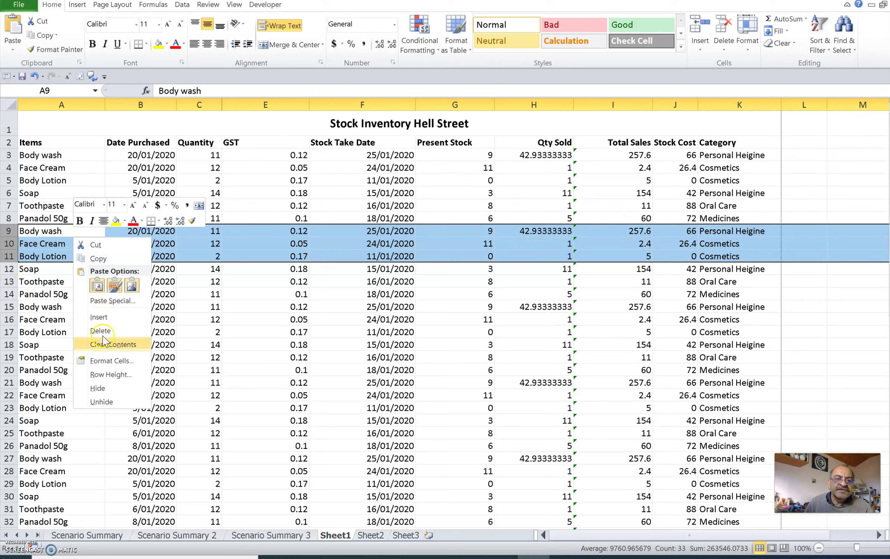
left_click(99, 388)
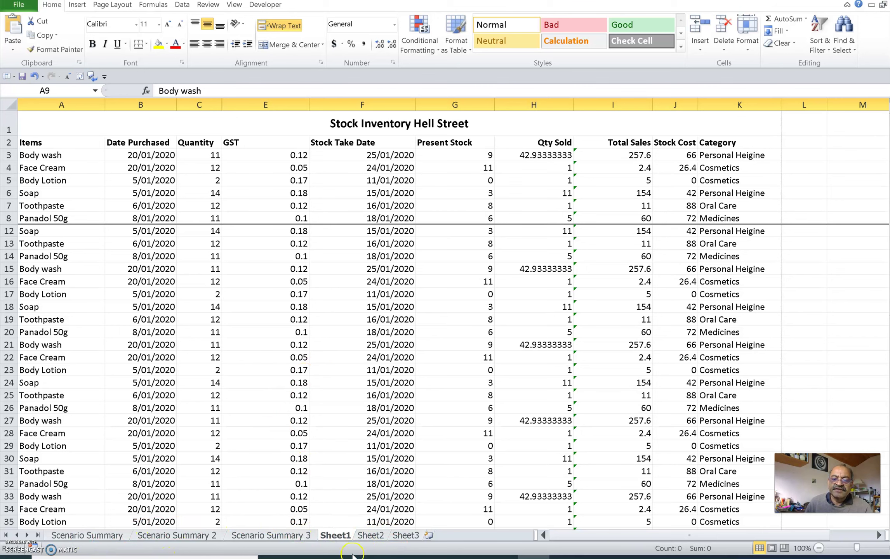
Locate the Scenario Summary 3 tab among the sheets and hide that worksheet
left_click(371, 535)
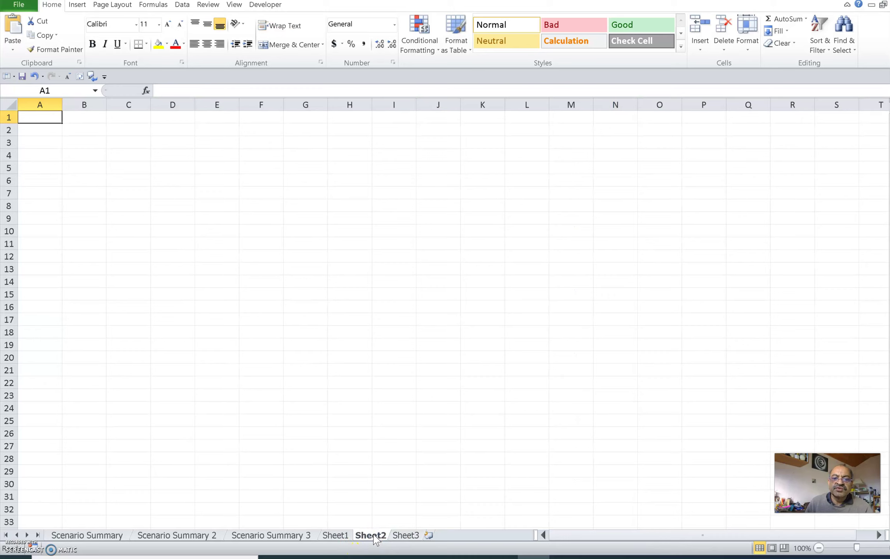
left_click(404, 535)
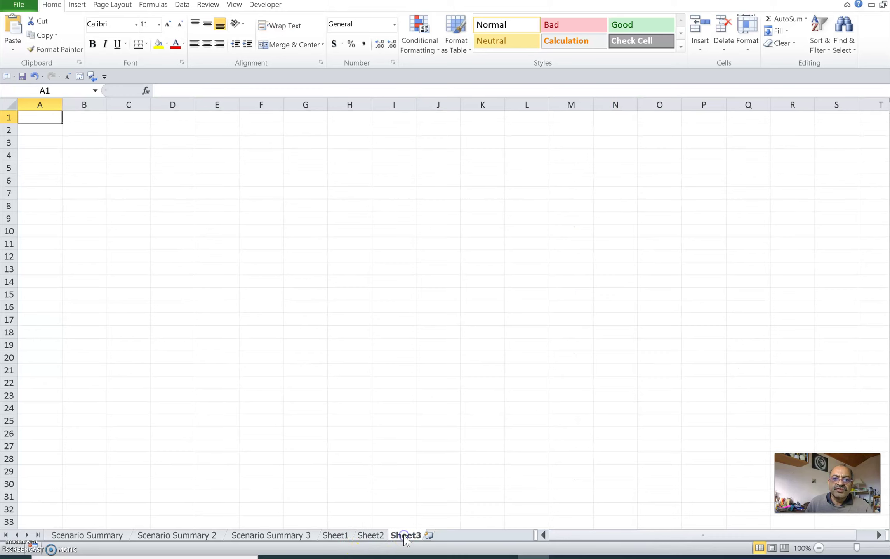
left_click(273, 538)
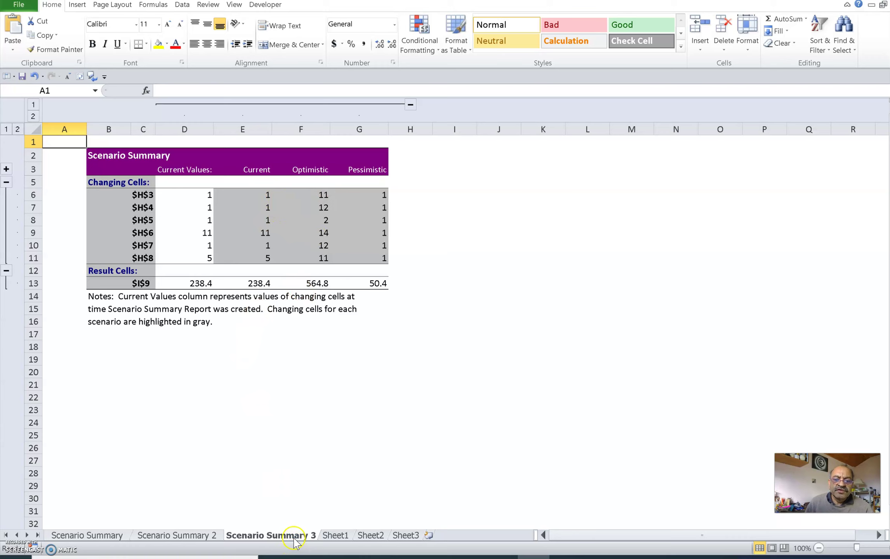
right_click(281, 536)
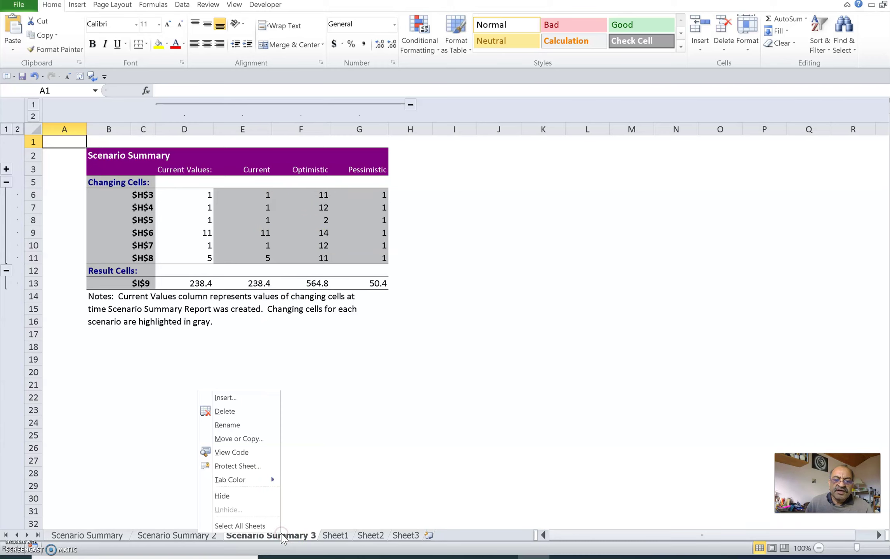
left_click(262, 497)
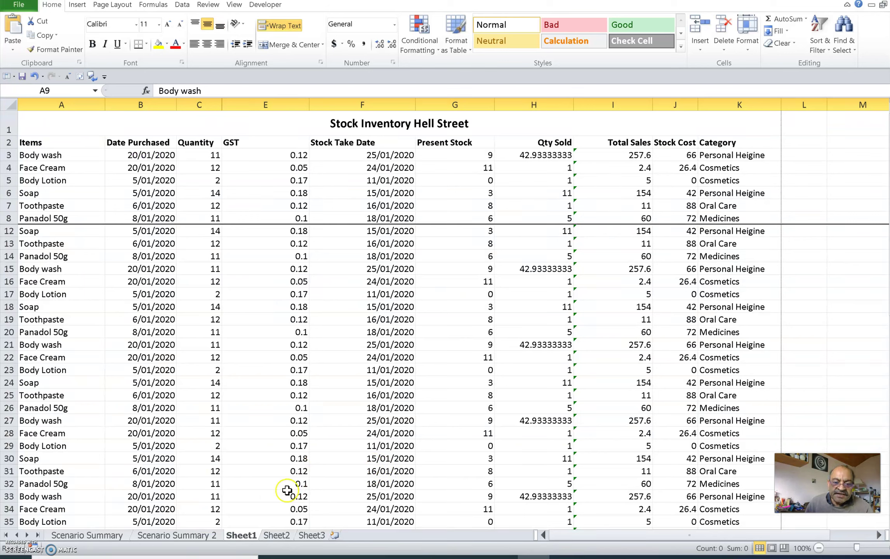
right_click(242, 536)
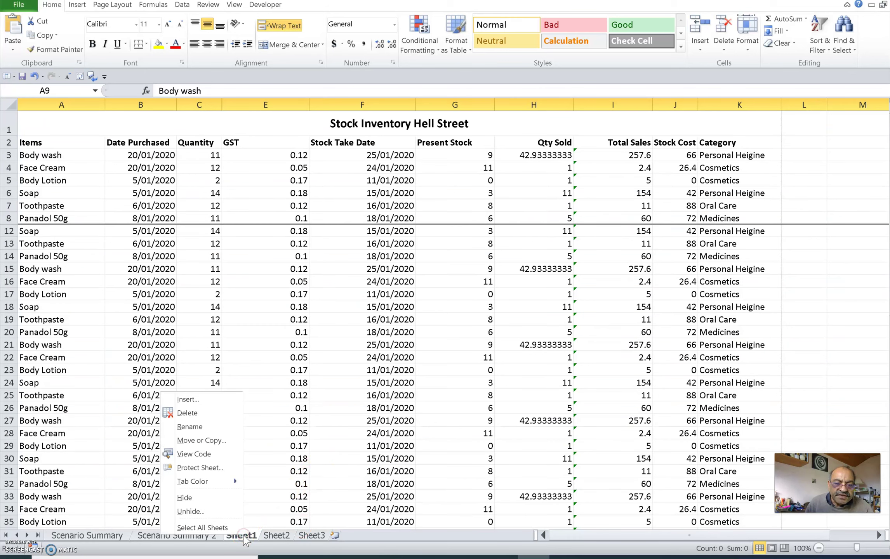
left_click(214, 510)
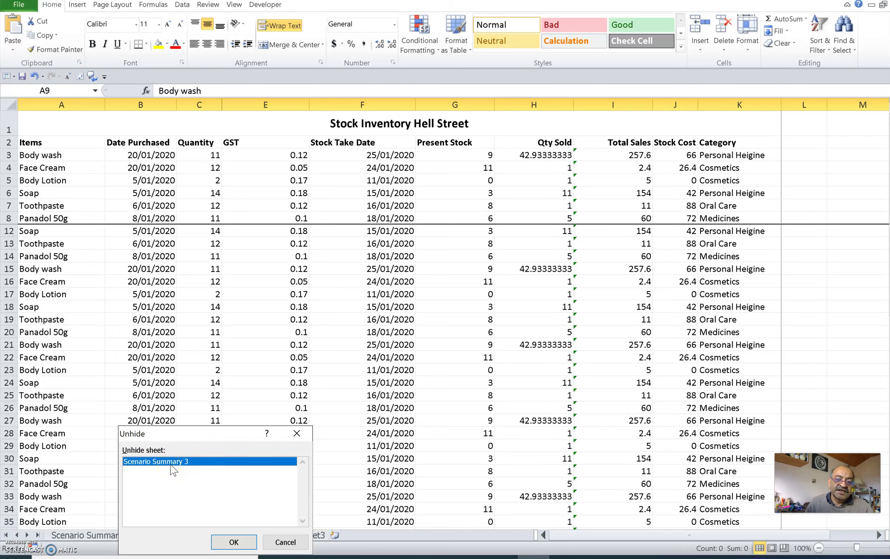
left_click(285, 543)
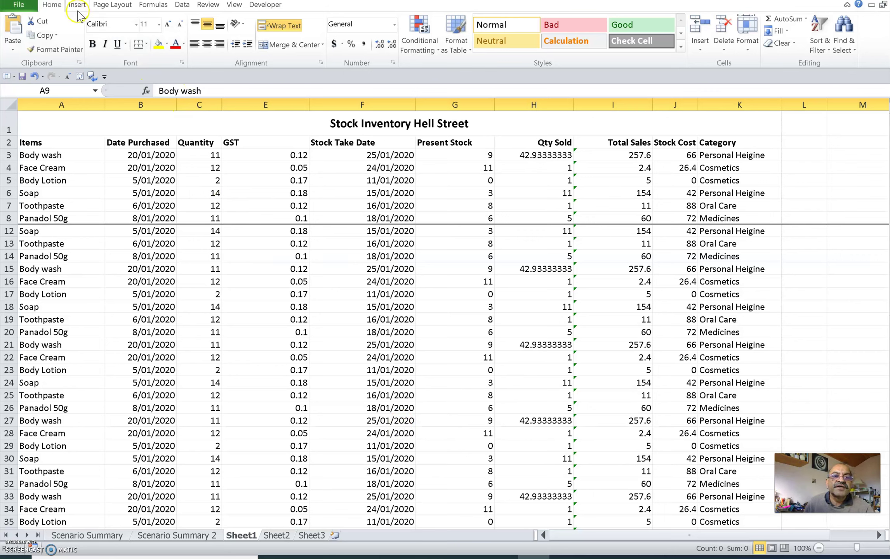
Protect the workbook structure from the Review tab with a password, re-entering it to confirm
left_click(208, 4)
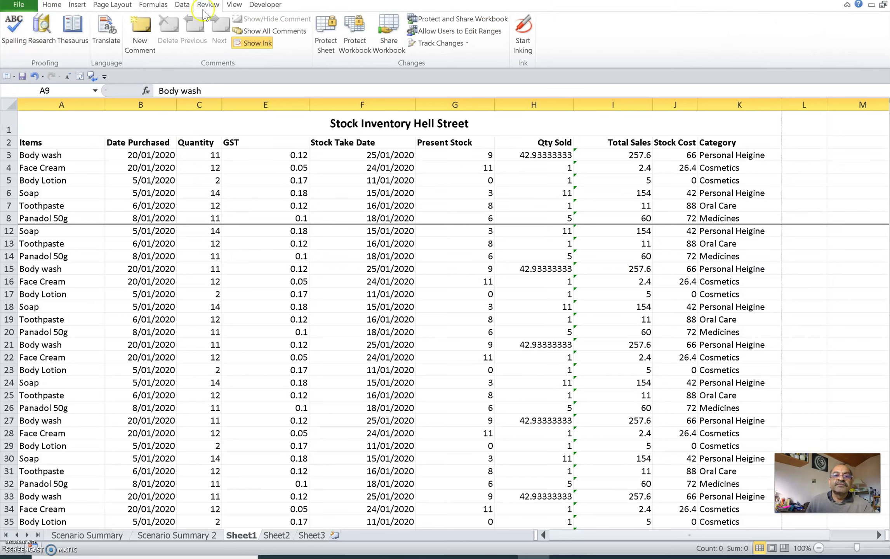
left_click(357, 44)
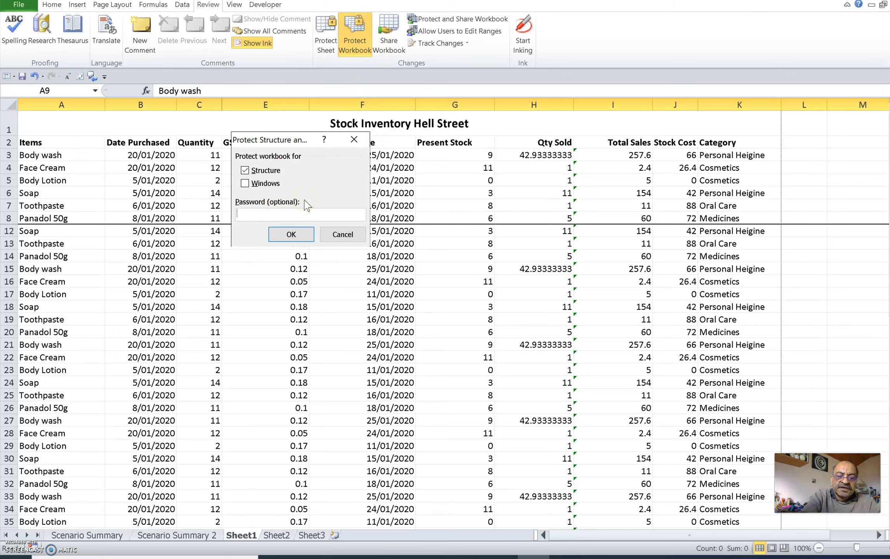
type("1234")
left_click(292, 235)
left_click(253, 164)
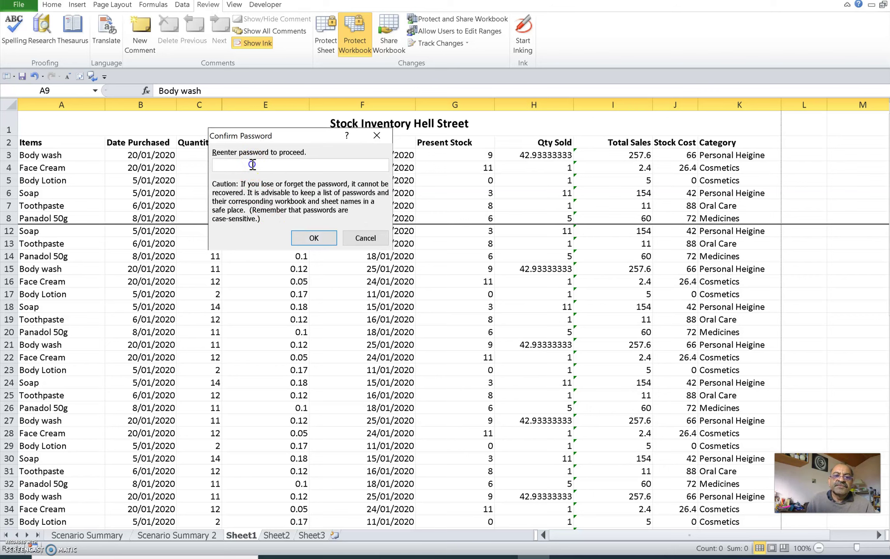
type("1")
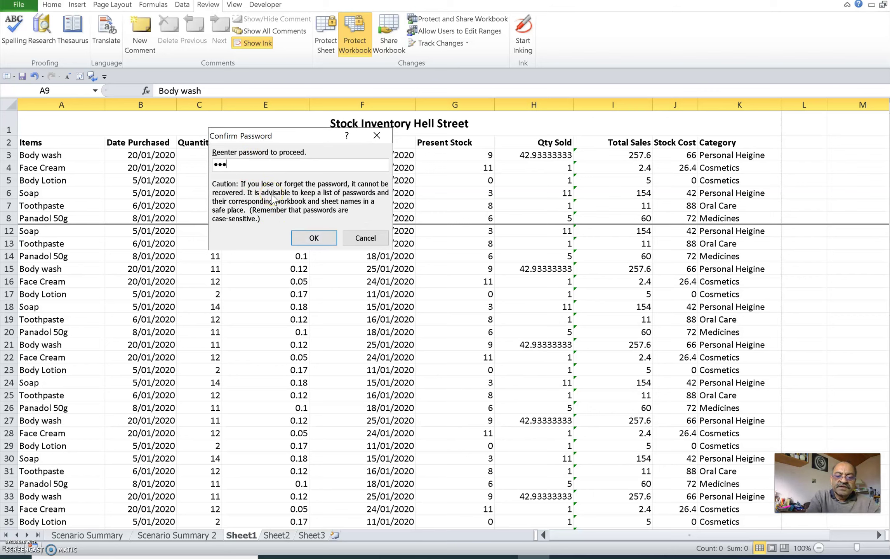
left_click(316, 236)
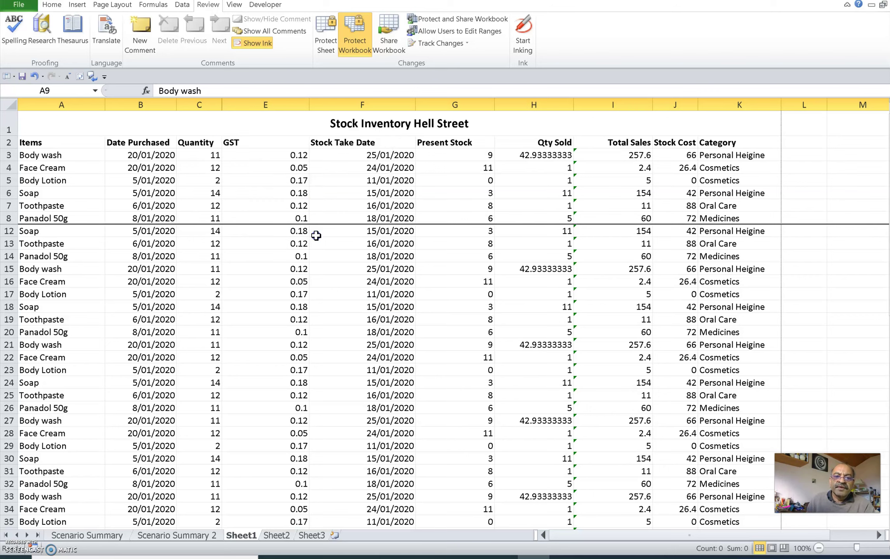
left_click(242, 537)
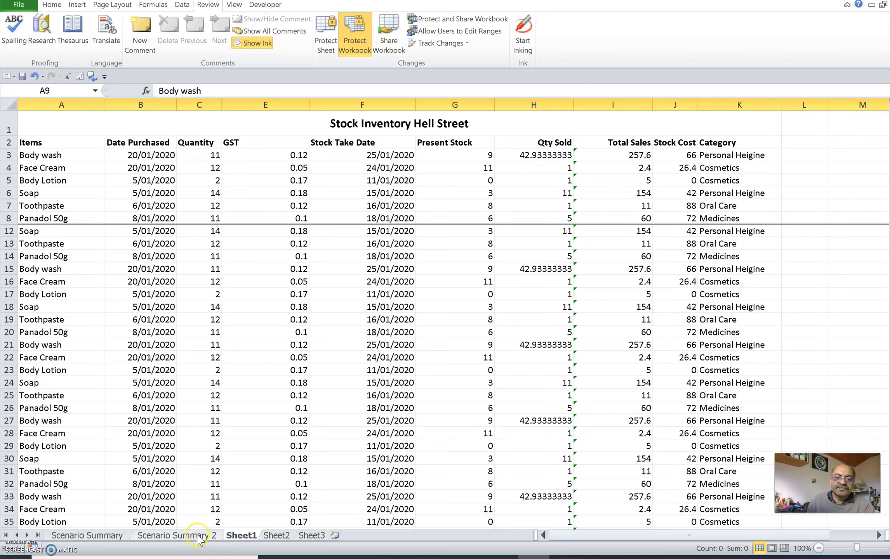
right_click(242, 536)
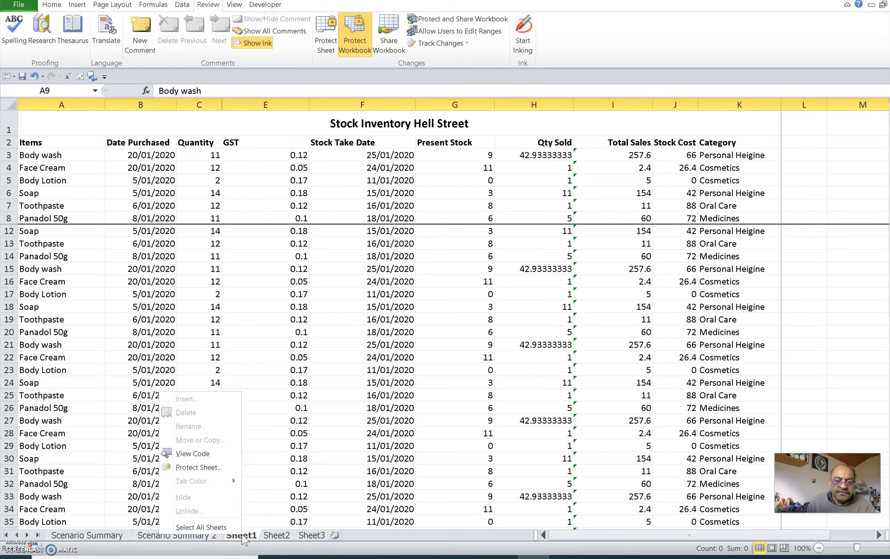
left_click(185, 511)
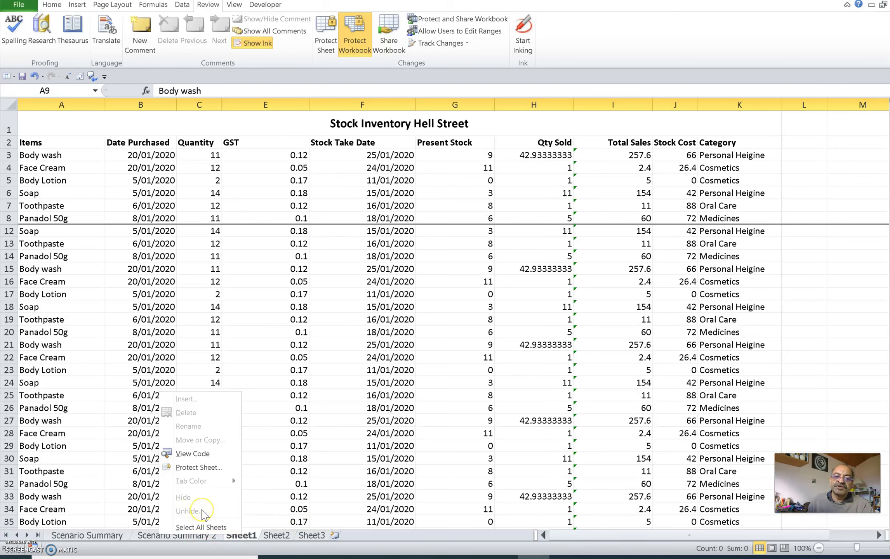
left_click(369, 538)
left_click(363, 538)
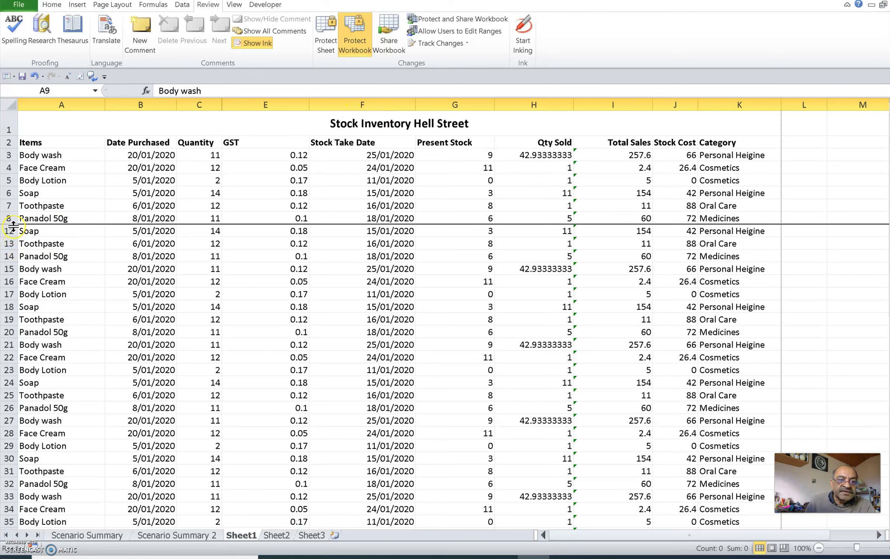
left_click_drag(10, 218, 10, 231)
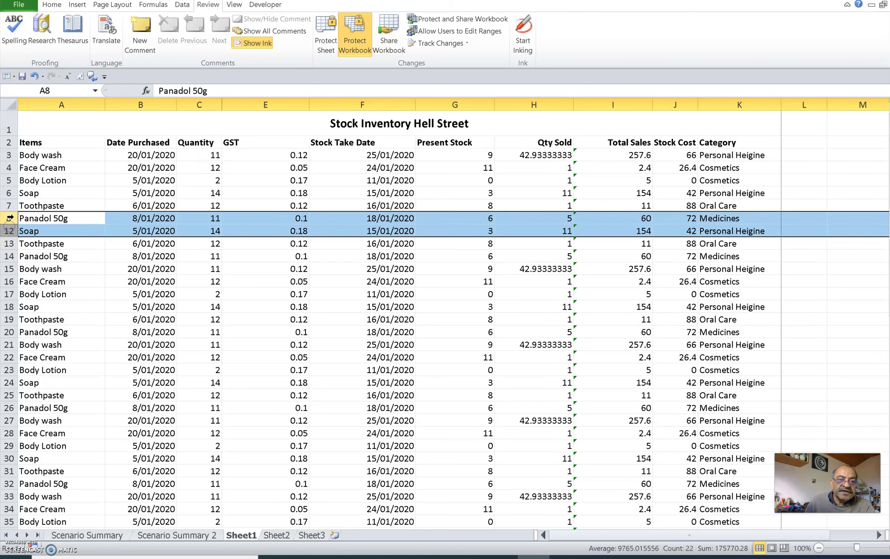
right_click(9, 218)
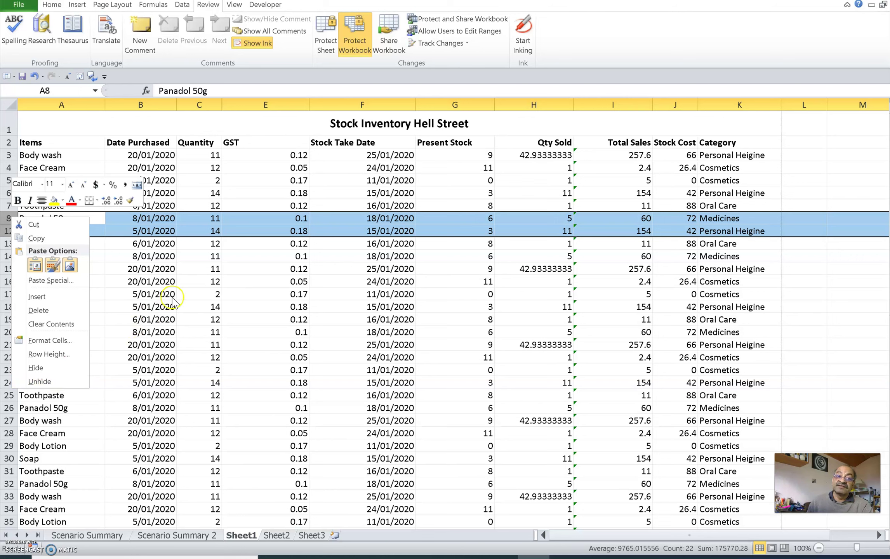
key("Escape")
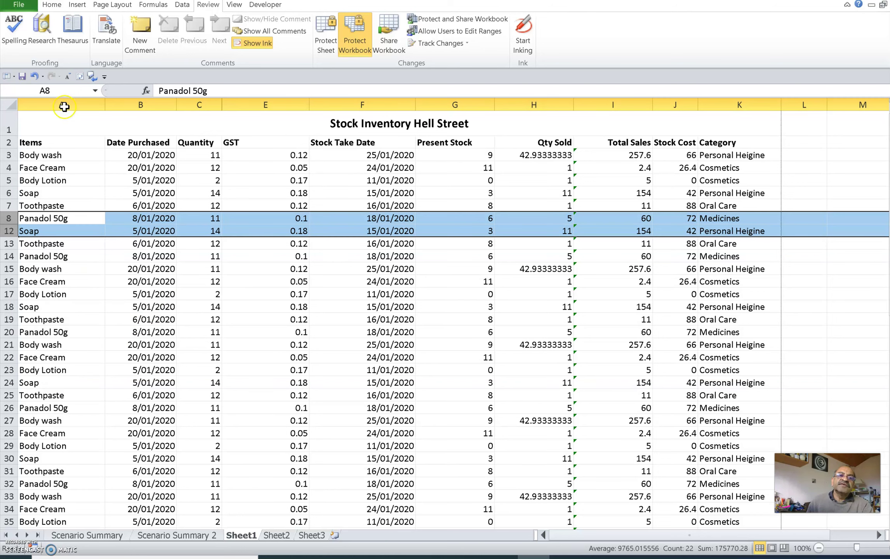
left_click(20, 5)
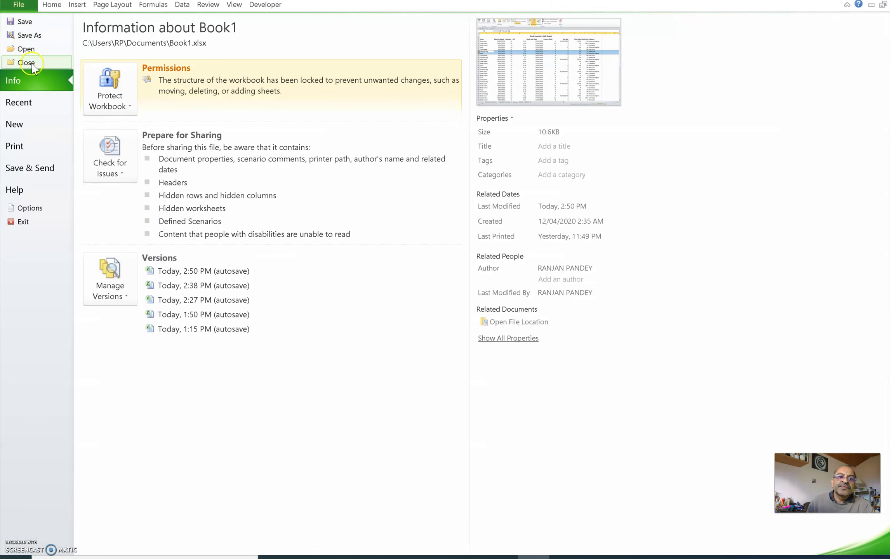
key("Escape")
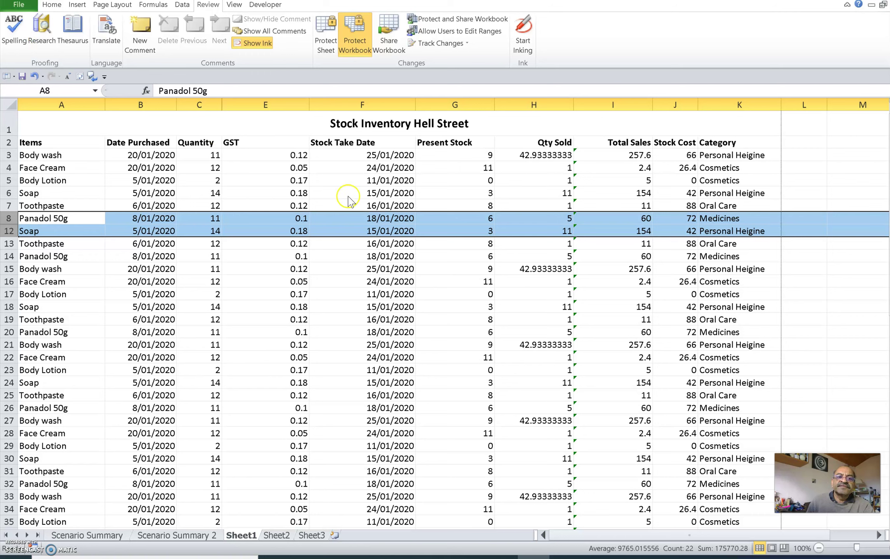
left_click(338, 182, "alt")
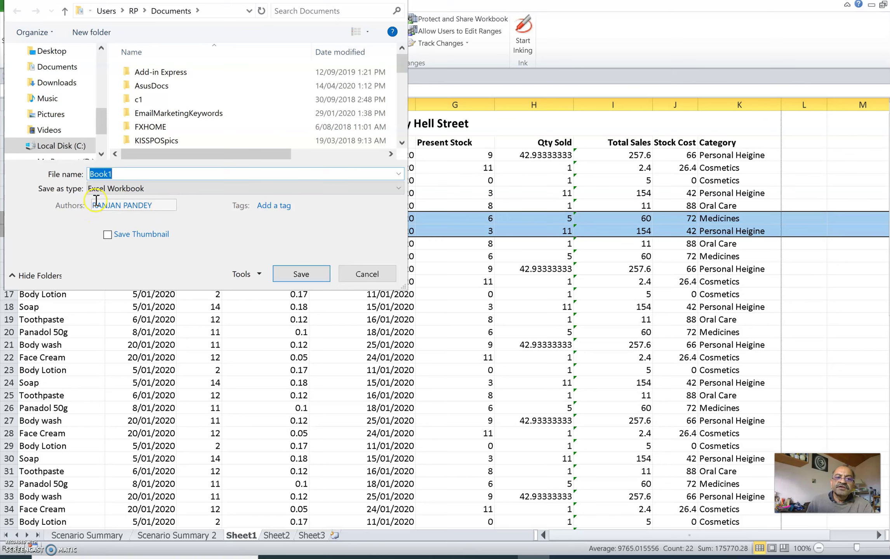
left_click(275, 190)
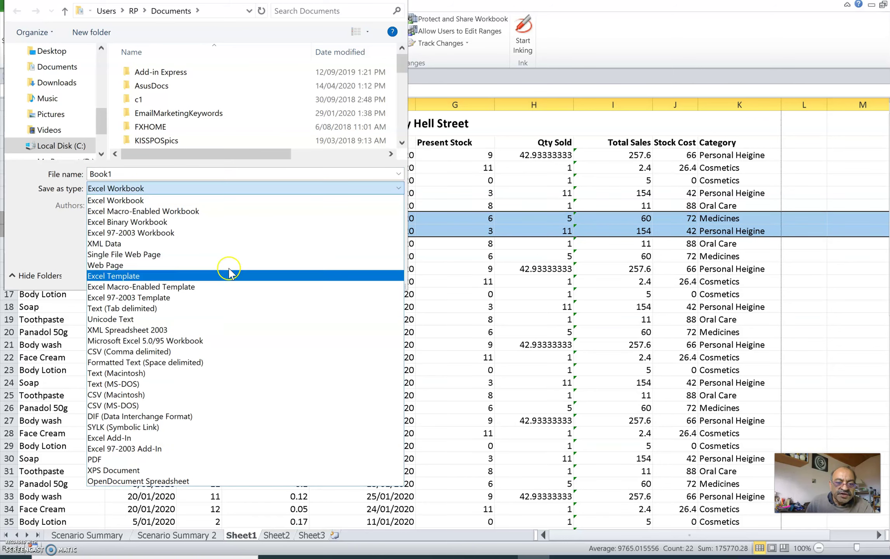
left_click(172, 461)
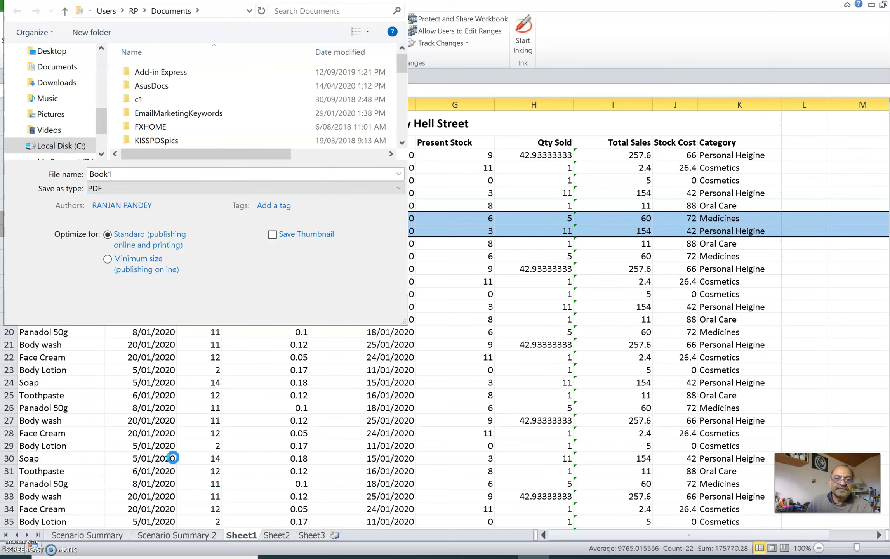
left_click(129, 189)
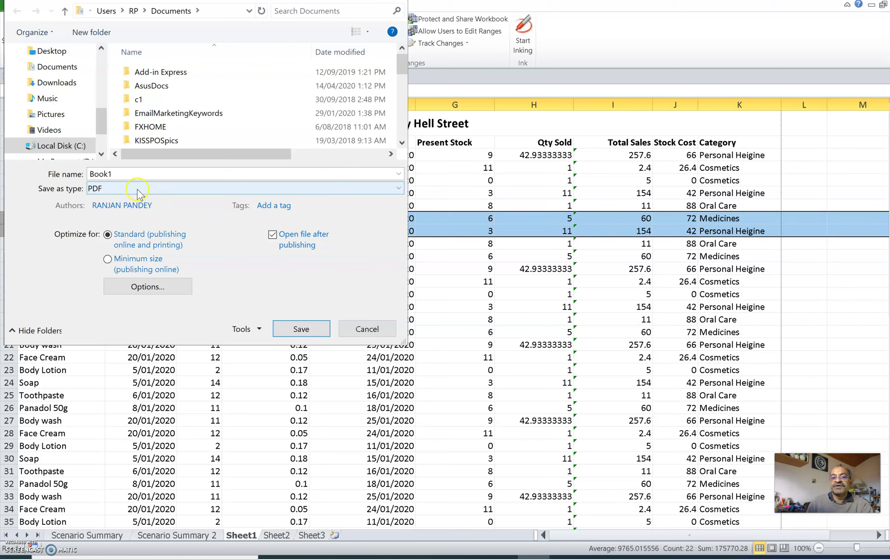
left_click(246, 334)
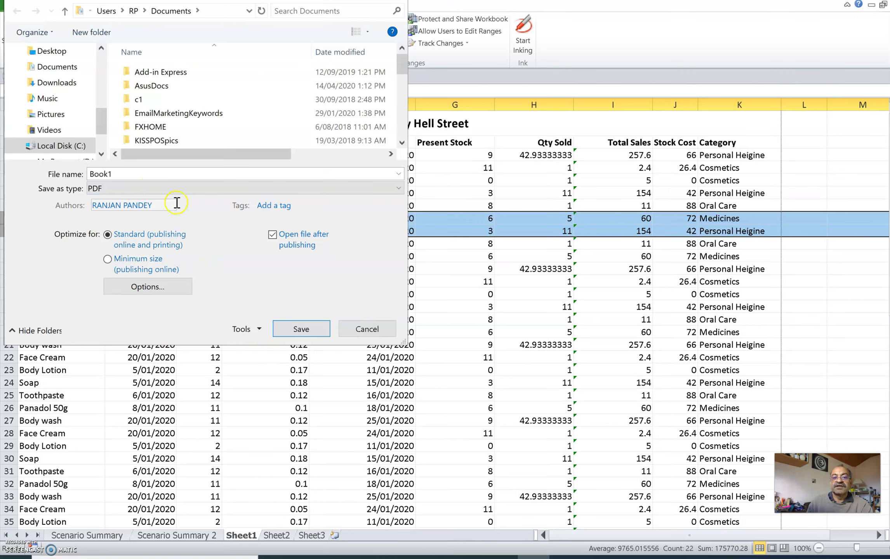
left_click(368, 330)
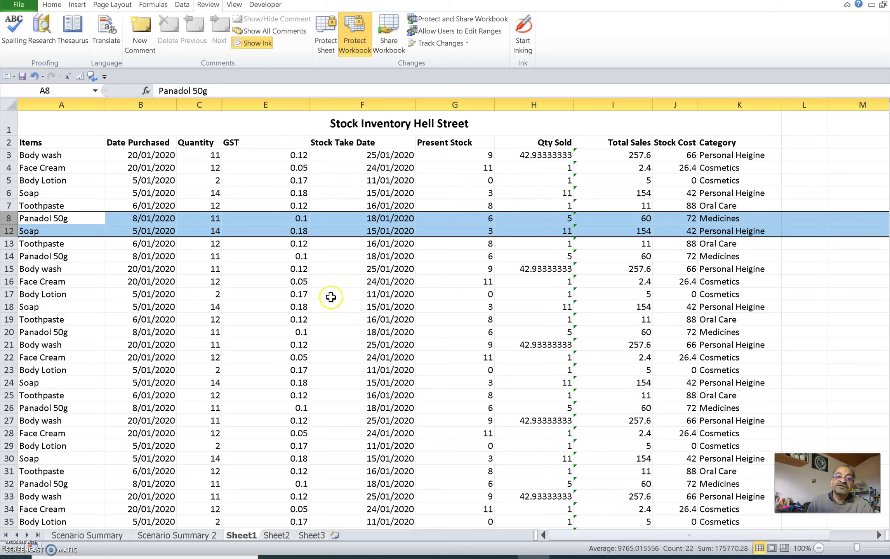
Give cells C13:F19 (Quantity through Stock Take Date) a white font so they look blank
left_click(206, 244)
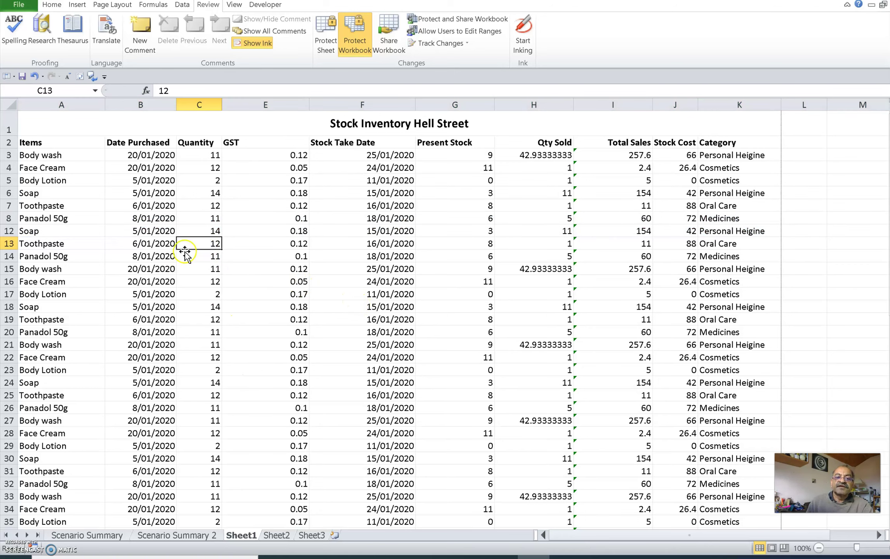
left_click_drag(193, 244, 345, 319)
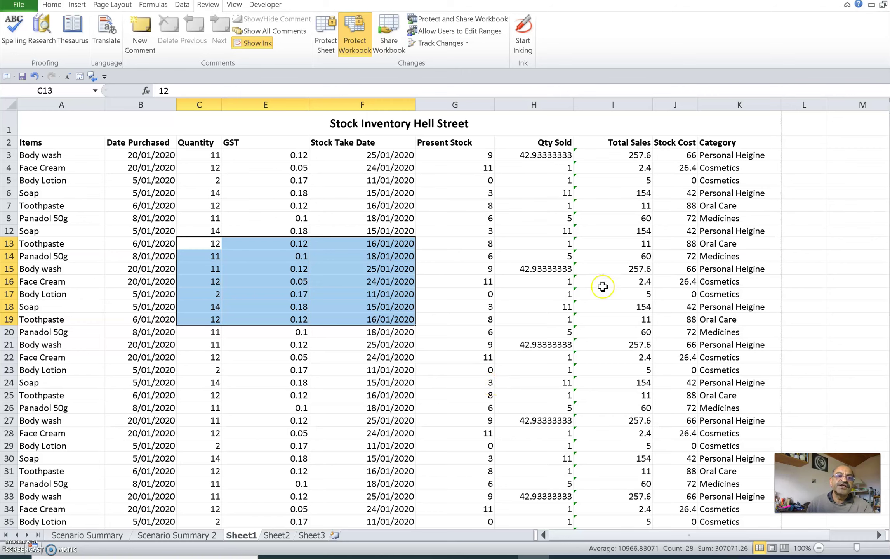
left_click(52, 5)
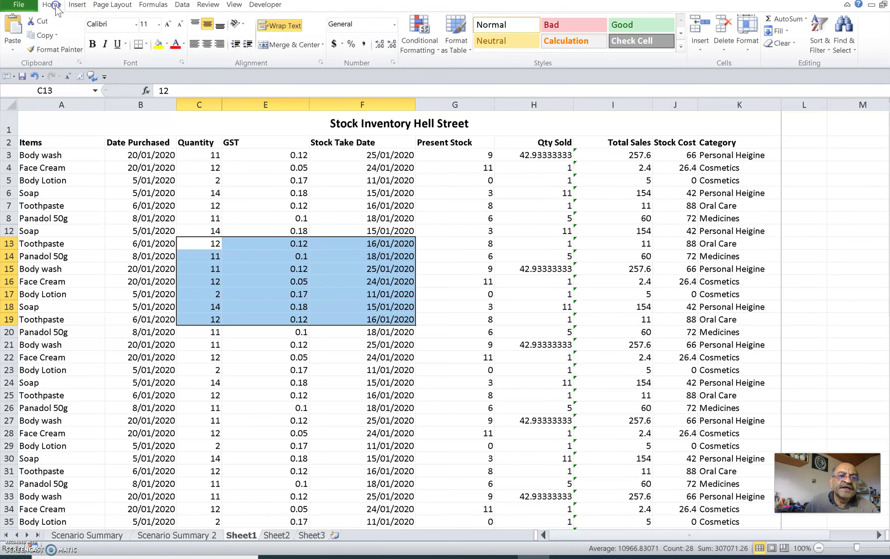
left_click(105, 77)
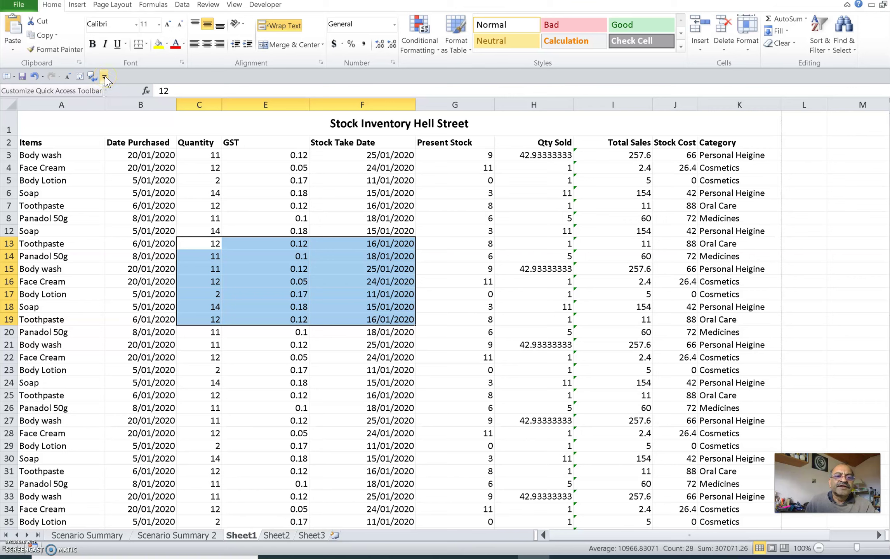
left_click(141, 65)
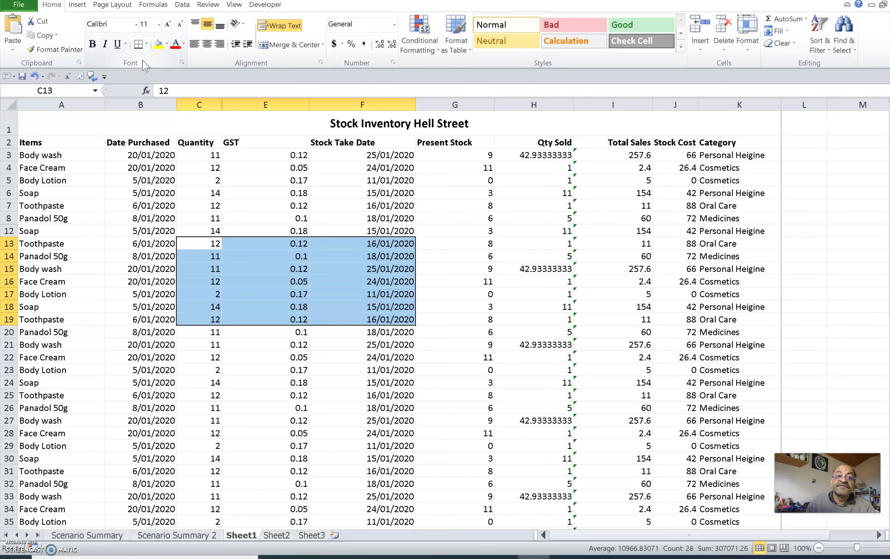
left_click(185, 44)
left_click(185, 44)
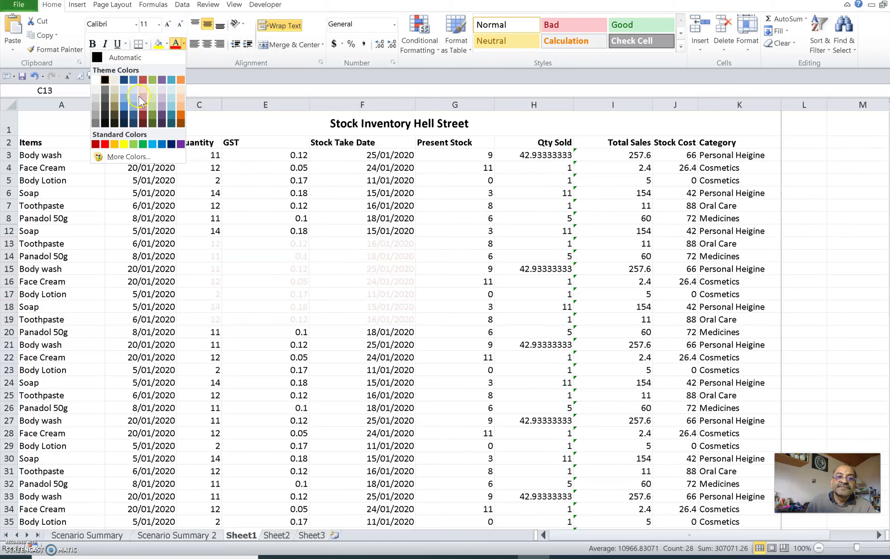
left_click(96, 80)
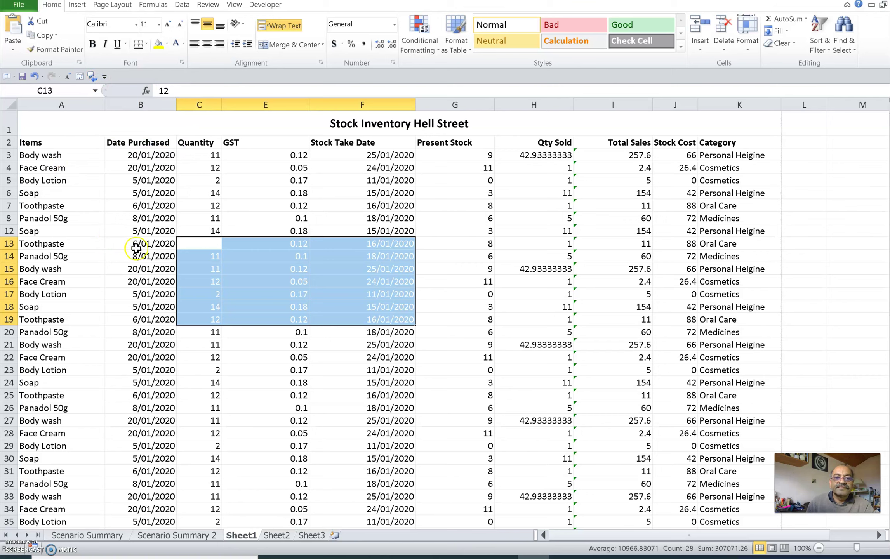
left_click(229, 281)
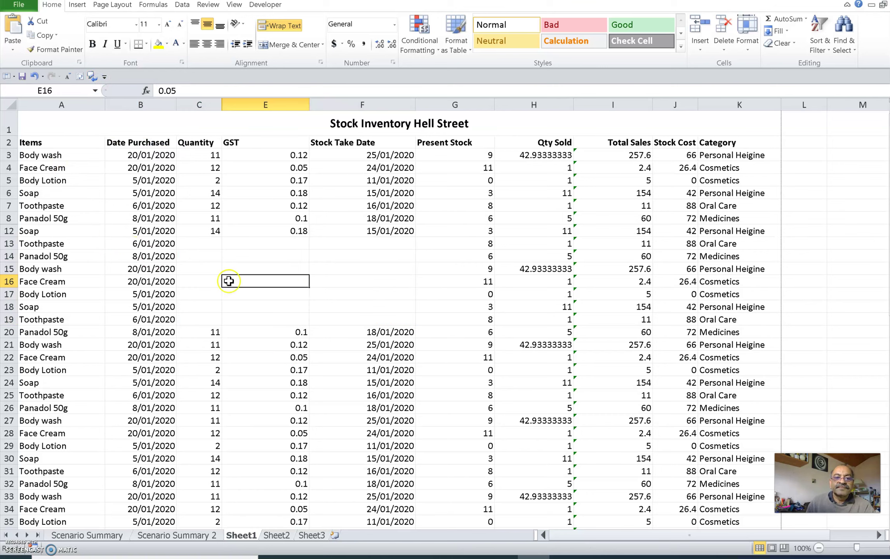
left_click(588, 254)
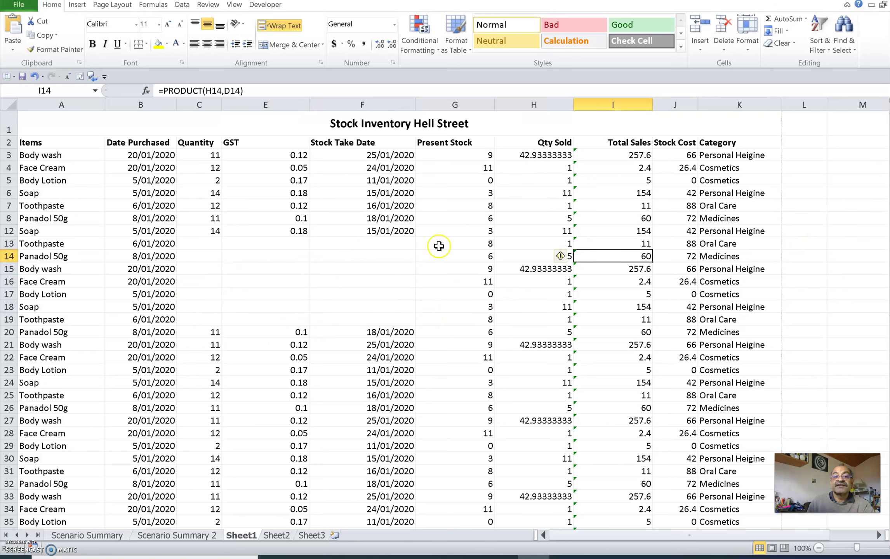
left_click(274, 278)
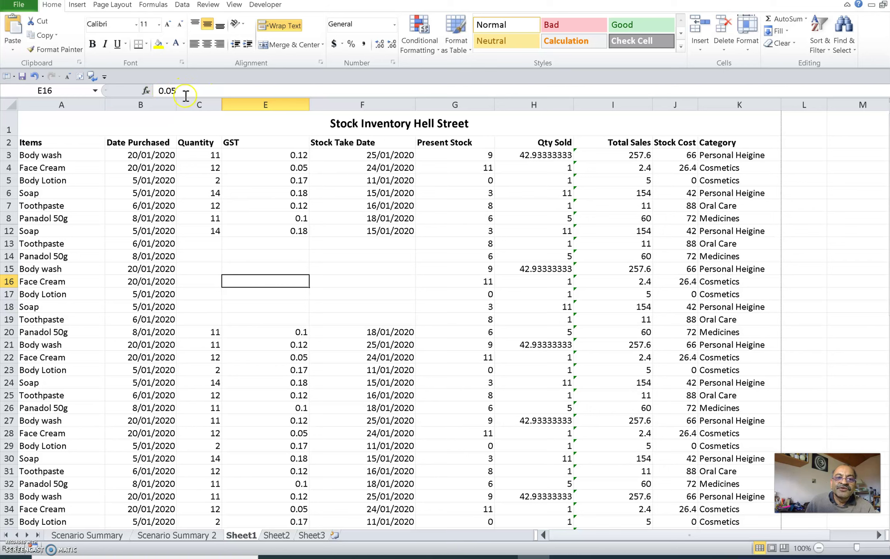
left_click(360, 266)
left_click(276, 257)
left_click(288, 295)
left_click(346, 291)
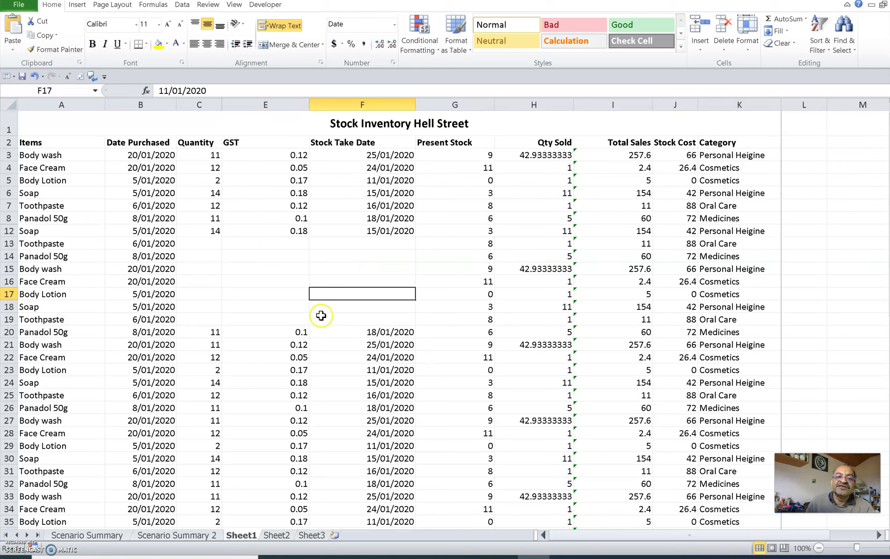
left_click(275, 270)
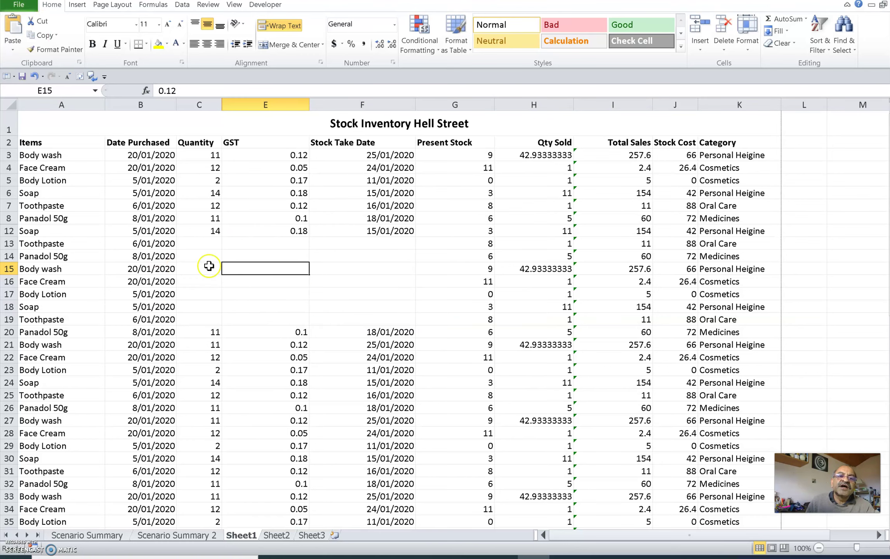